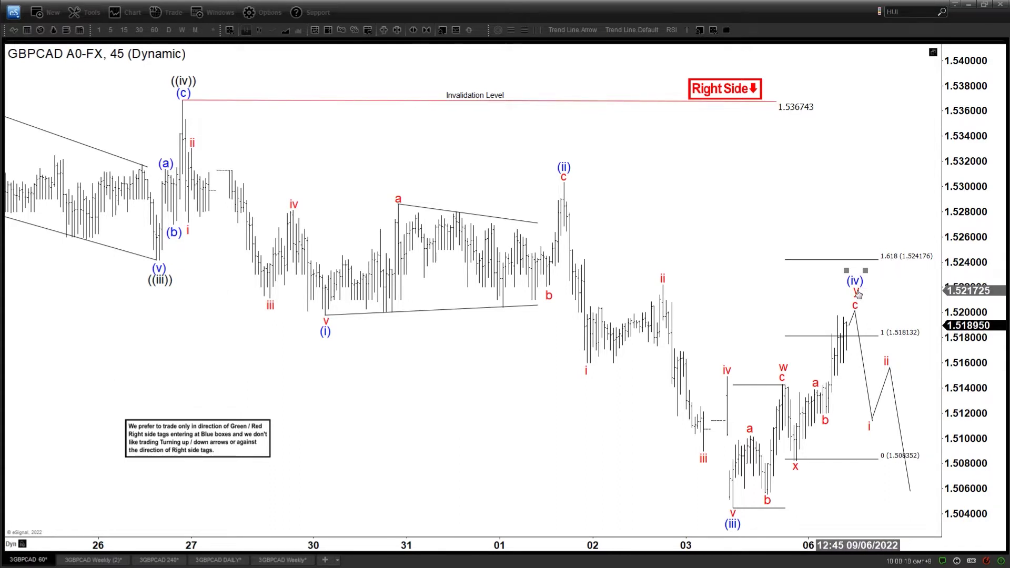
Bring eSignal into focus and switch to the '3GBPCAD Weekly (2)' chart.
{"action": "left_click", "coordinate": [858, 294]}
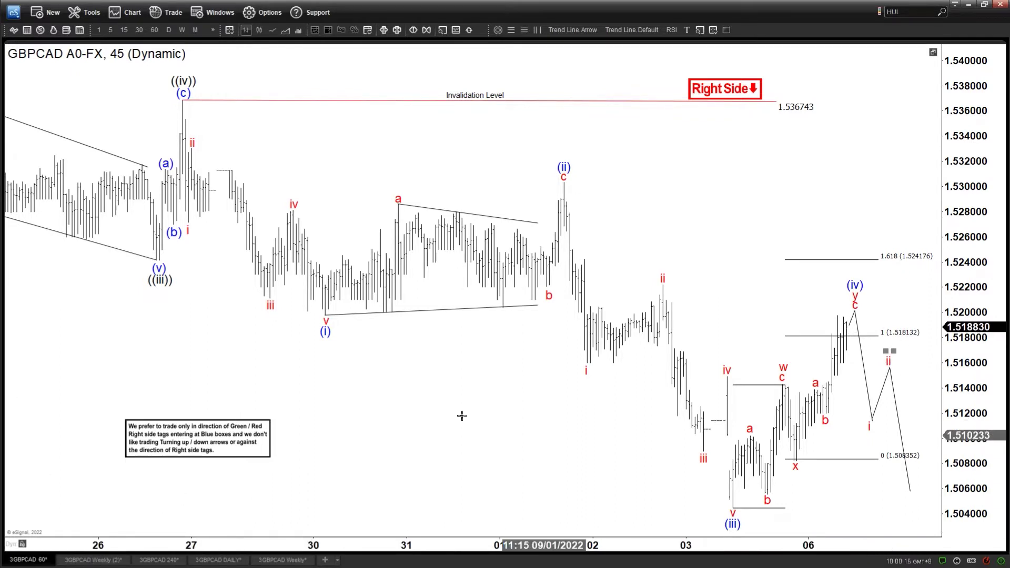
{"action": "left_click", "coordinate": [93, 560]}
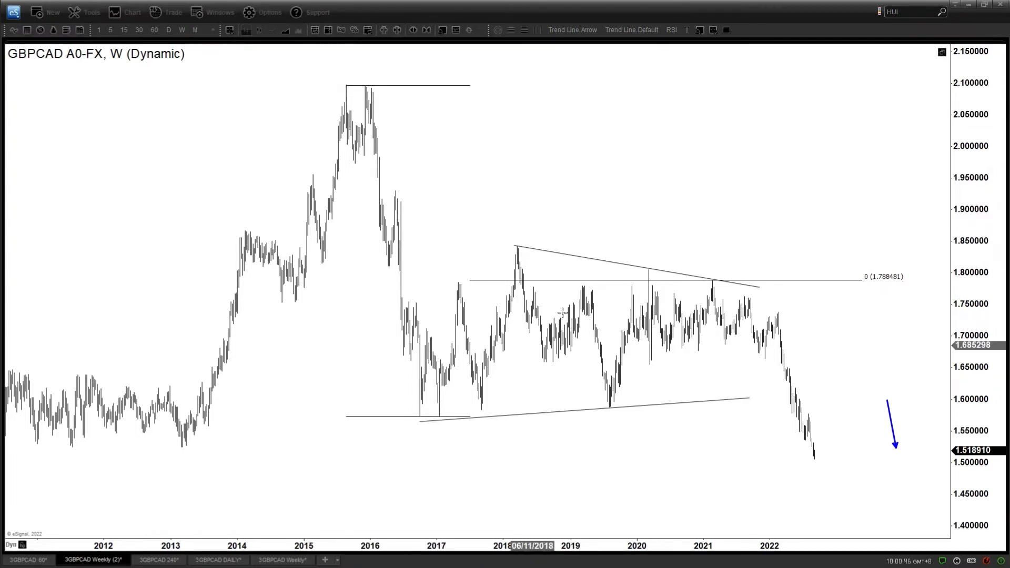
Shift the weekly chart to reveal the 1.265078 Fibonacci level and pick the Trend Line.Arrow tool.
{"action": "left_click_drag", "start_coordinate": [747, 464], "coordinate": [728, 396]}
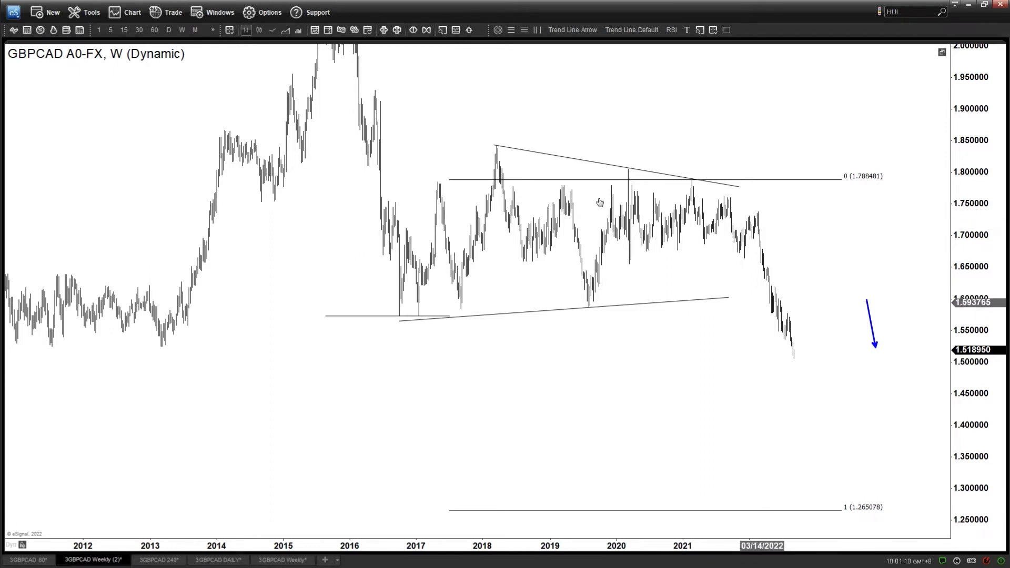
{"action": "left_click", "coordinate": [572, 29]}
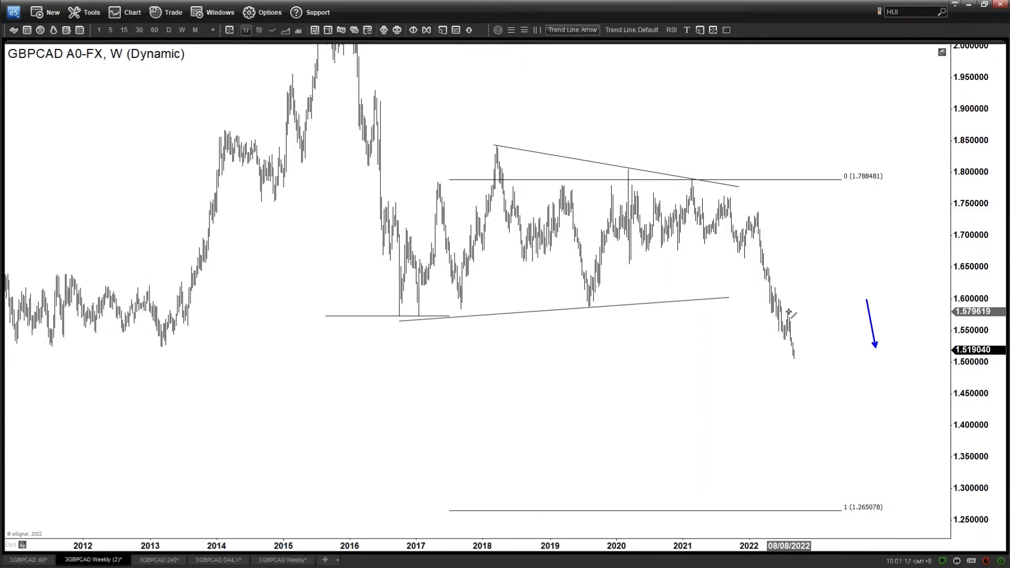
Draw a trial blue arrow from the late-2021 high down to the 2022 low.
{"action": "left_click_drag", "start_coordinate": [788, 313], "coordinate": [798, 367]}
{"action": "left_click", "coordinate": [46, 552]}
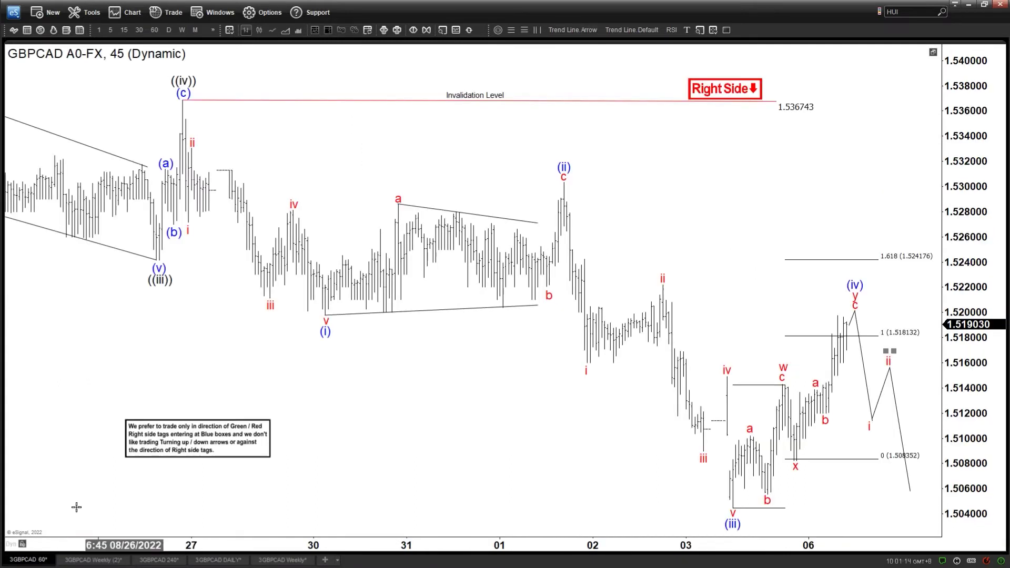
{"action": "left_click", "coordinate": [94, 559]}
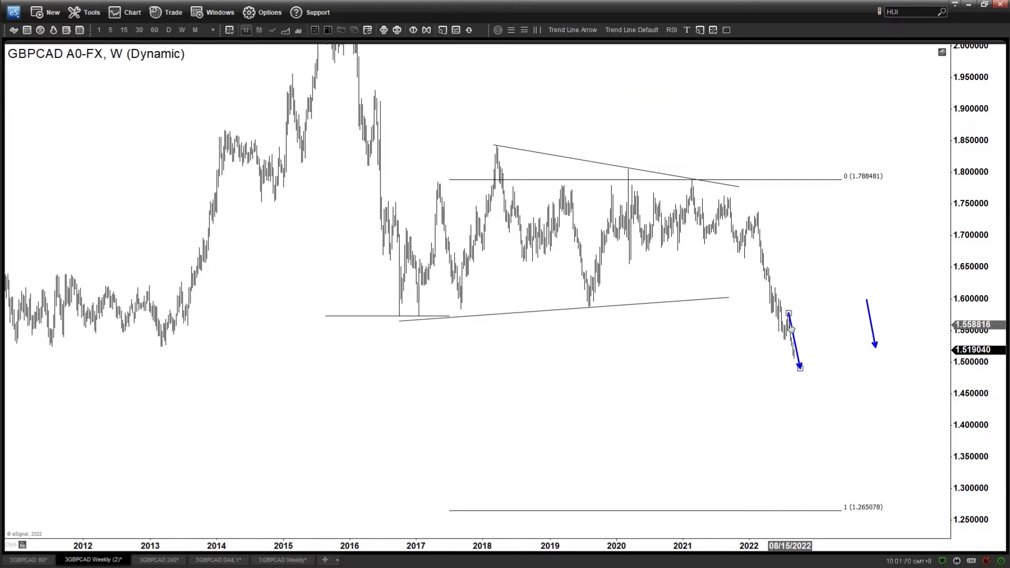
{"action": "left_click_drag", "start_coordinate": [793, 327], "coordinate": [732, 210]}
{"action": "left_click_drag", "start_coordinate": [739, 253], "coordinate": [793, 355]}
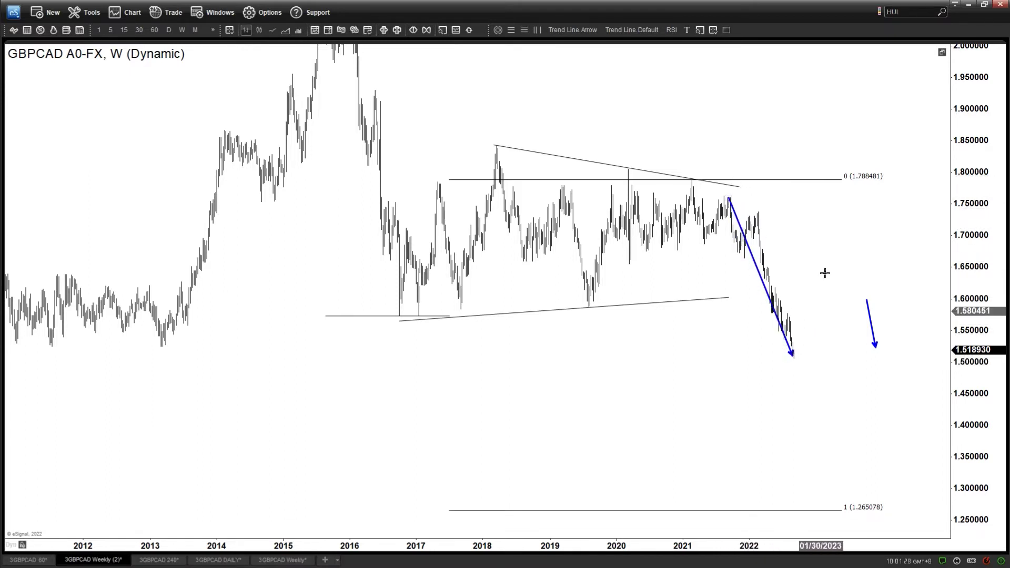
Remove the trial arrow with Remove Trend Line and go to the 3GBPCAD 60 chart.
{"action": "right_click", "coordinate": [751, 258]}
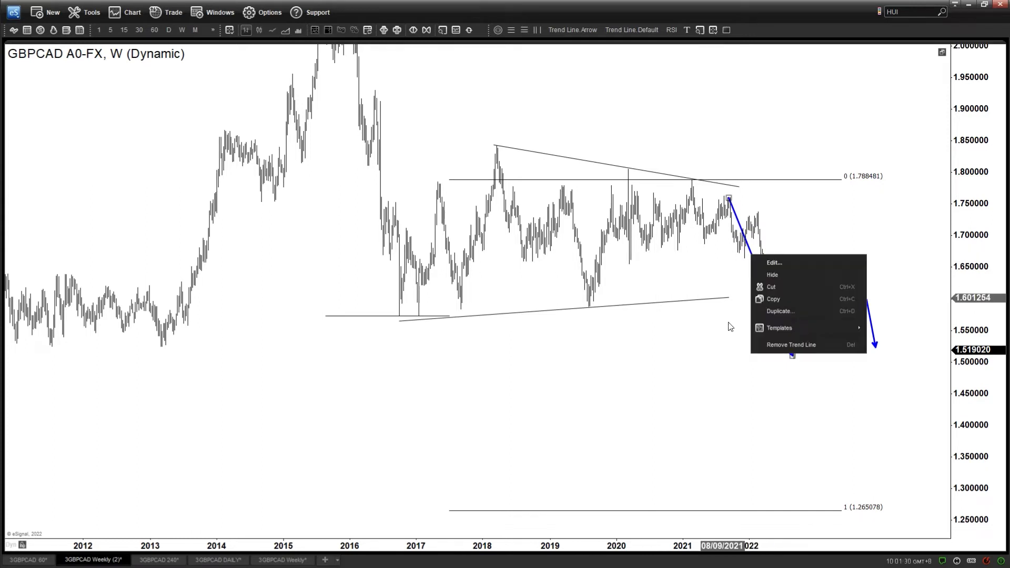
{"action": "left_click", "coordinate": [790, 343]}
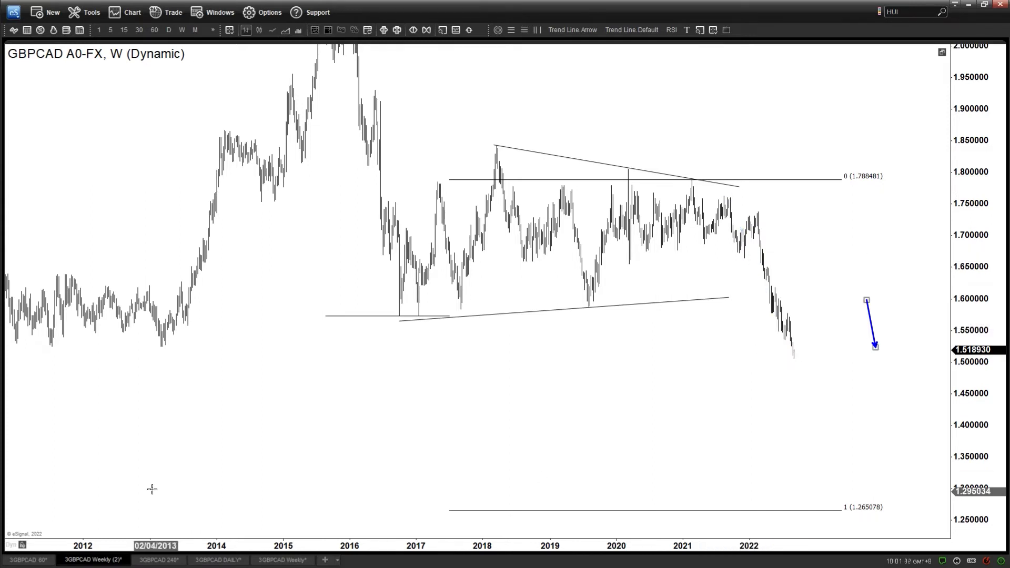
{"action": "left_click", "coordinate": [45, 559]}
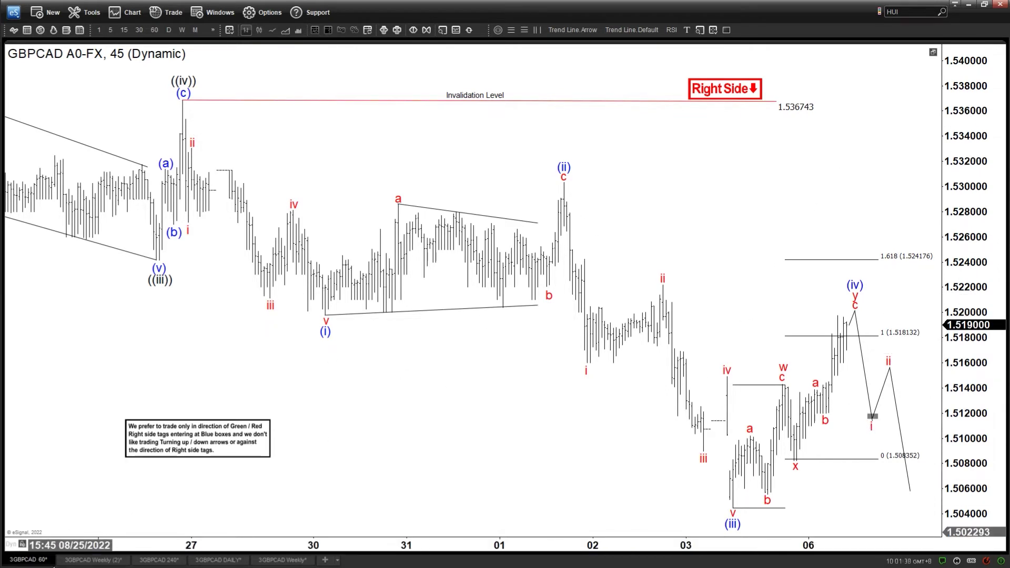
Compare the 3GBPCAD 60 and Weekly (2) charts, finishing on the weekly chart via Ctrl+Tab.
{"action": "left_click", "coordinate": [93, 560]}
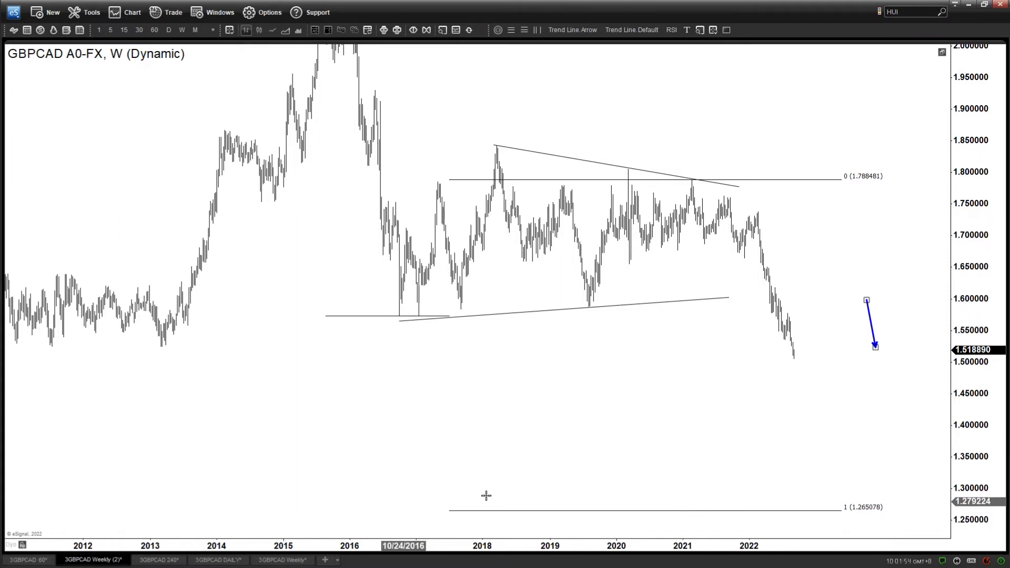
{"action": "left_click", "coordinate": [27, 559]}
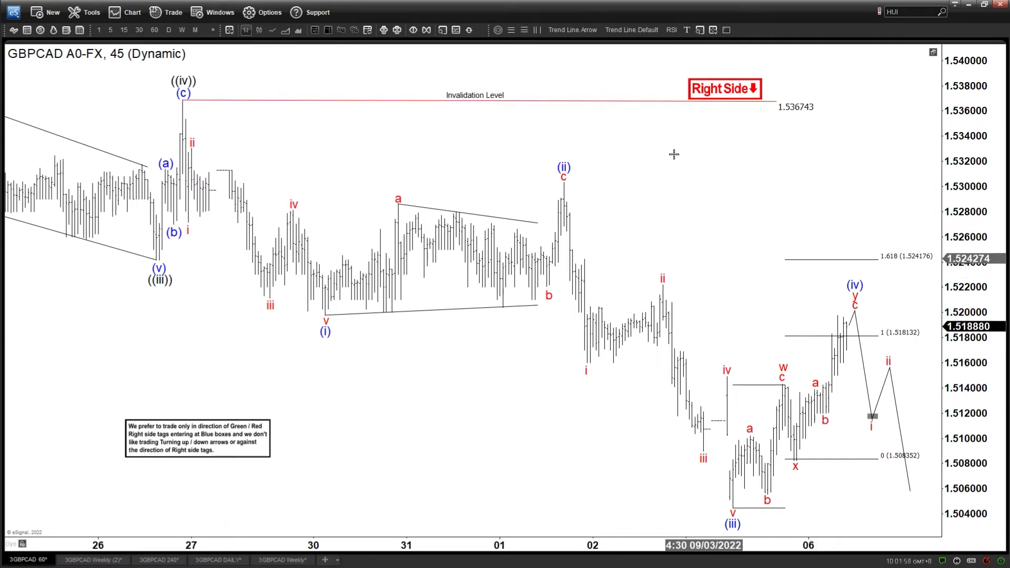
{"action": "left_click", "coordinate": [94, 559]}
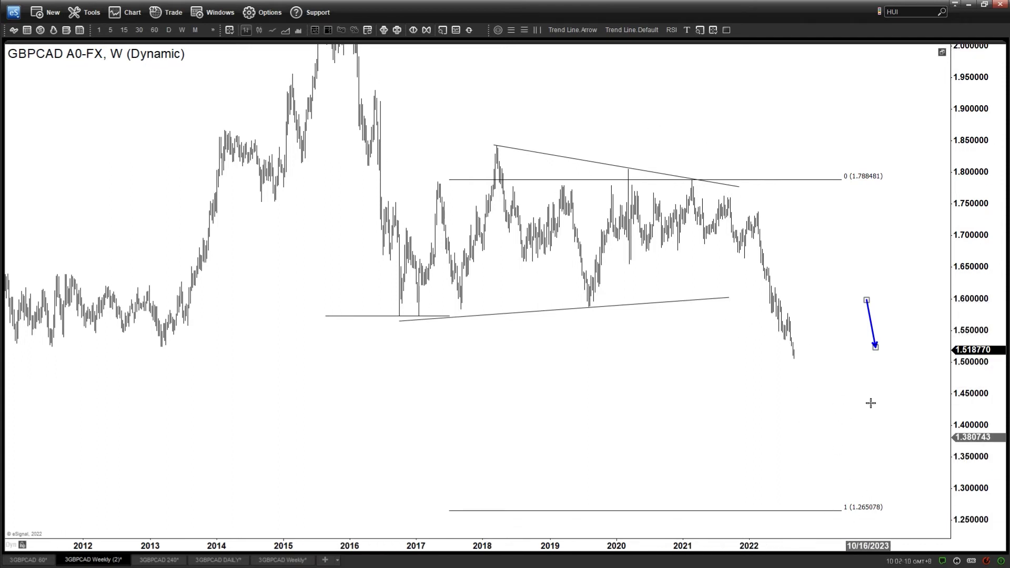
{"action": "left_click", "coordinate": [51, 560]}
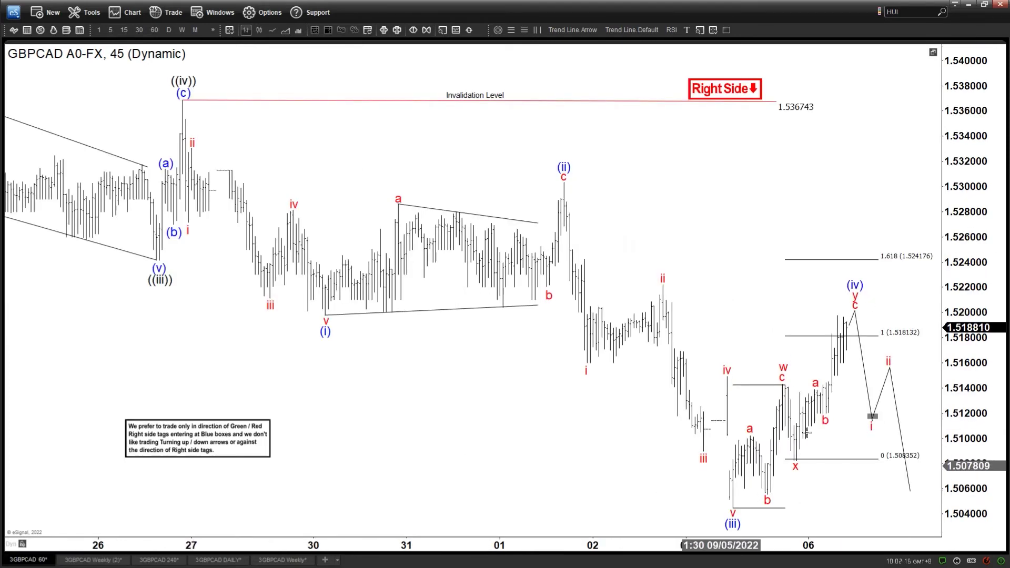
{"action": "key", "text": "ctrl+Tab"}
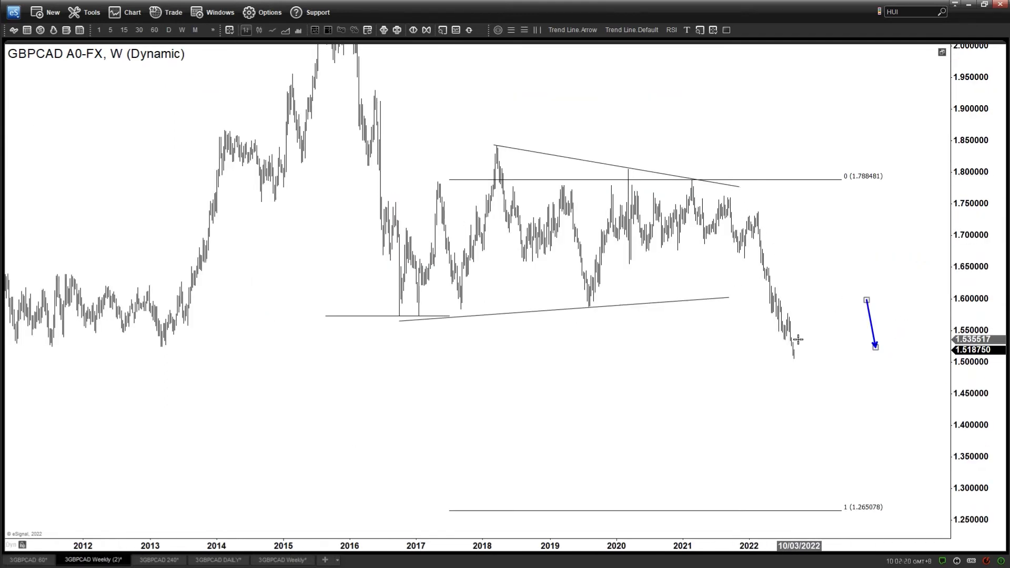
Draw connected blue arrows from the 2021 high to the latest low, bouncing near 1.57, then down toward 1.41.
{"action": "left_click", "coordinate": [586, 30]}
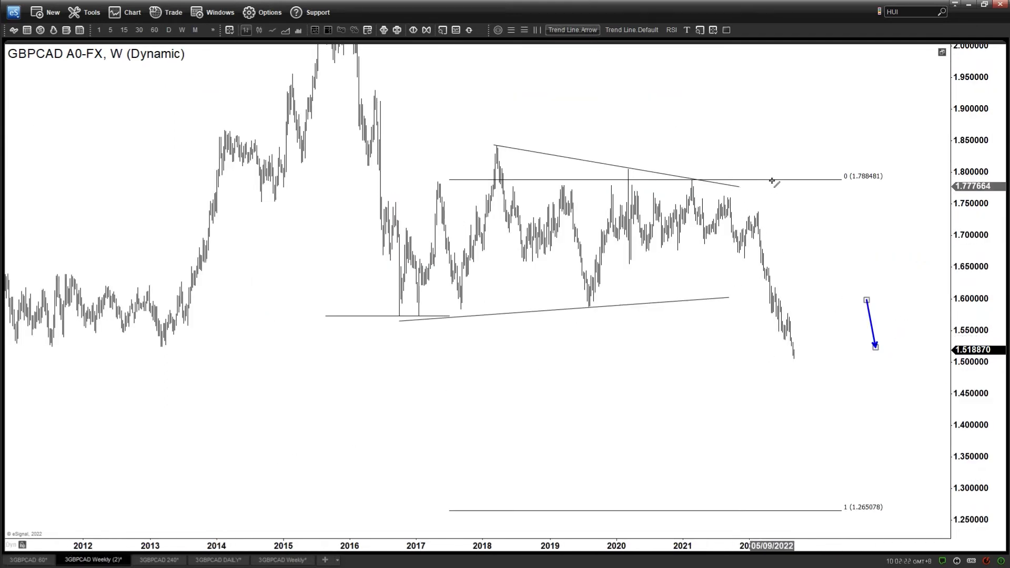
{"action": "left_click_drag", "start_coordinate": [730, 199], "coordinate": [791, 362]}
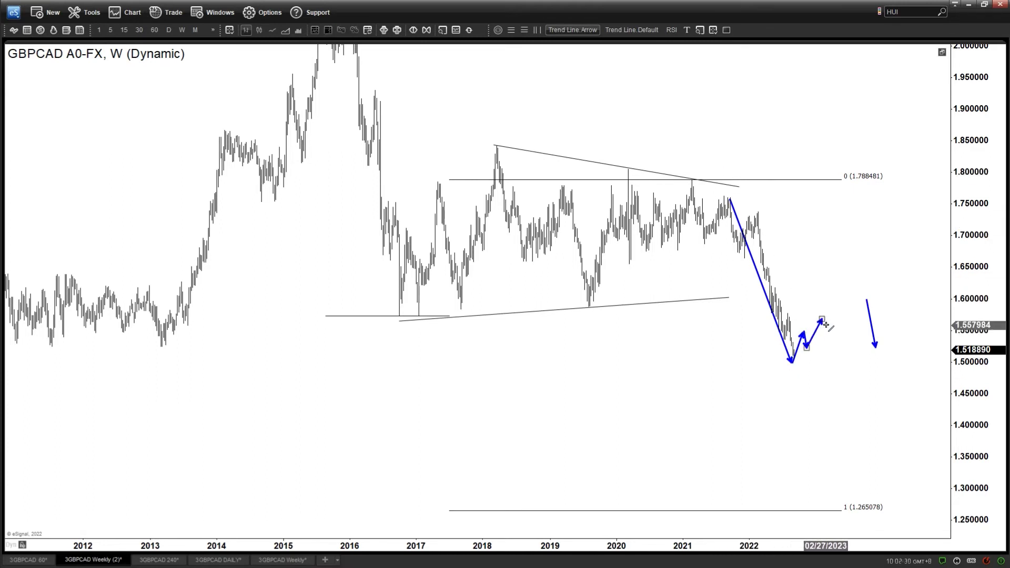
{"action": "left_click", "coordinate": [821, 319]}
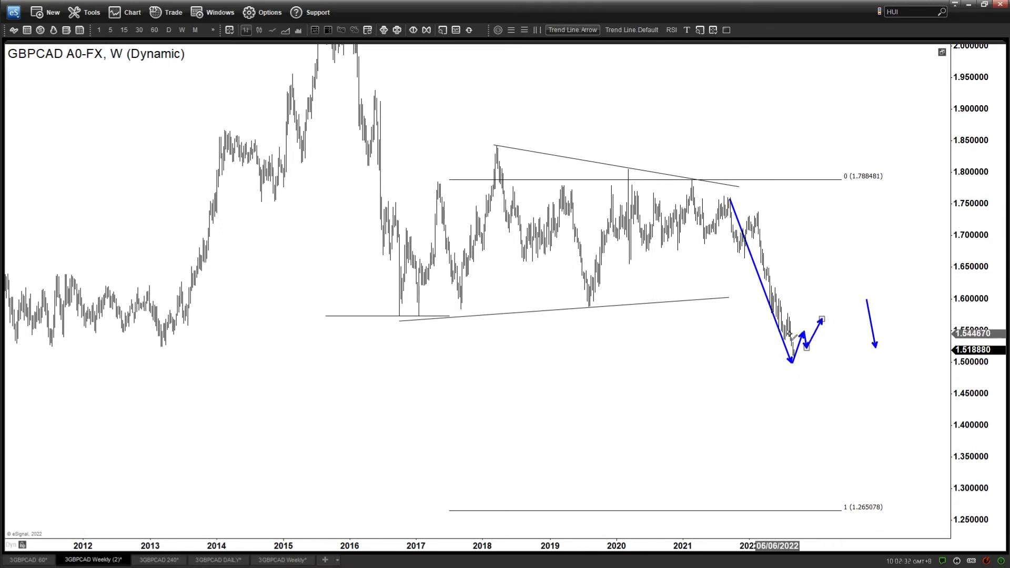
{"action": "left_click", "coordinate": [820, 415]}
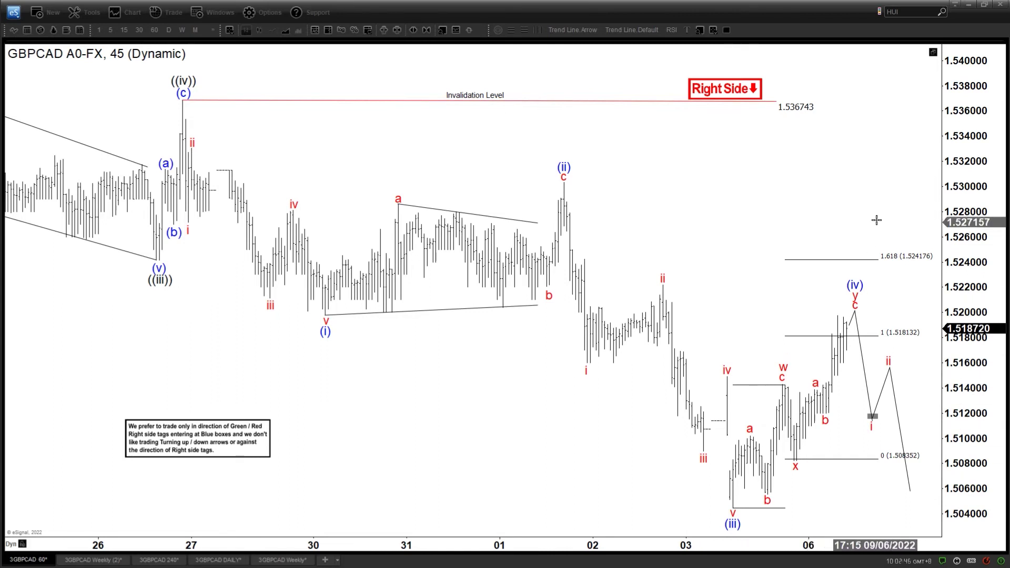
{"action": "scroll", "coordinate": [863, 247], "scroll_direction": "down", "scroll_amount": 3}
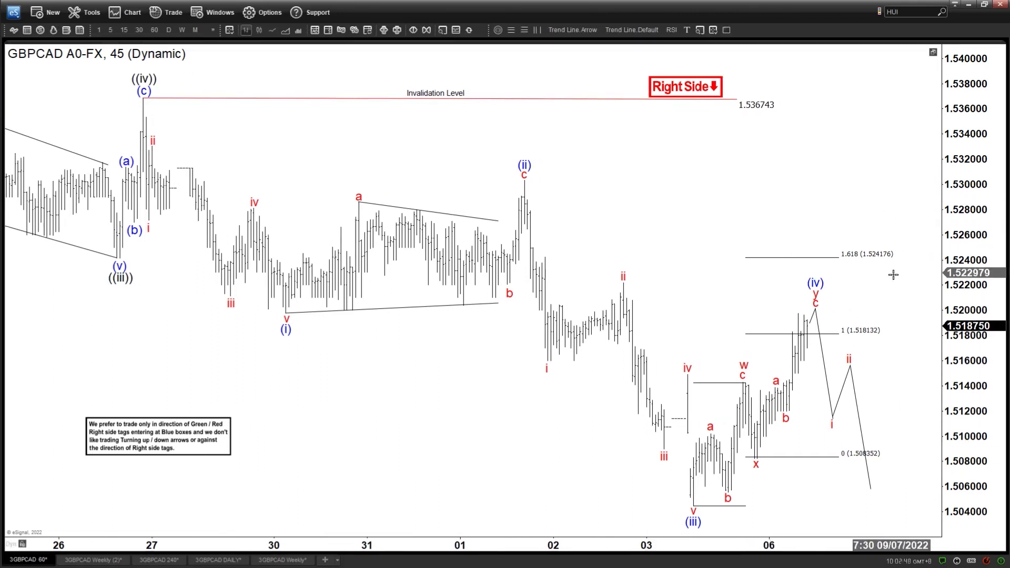
{"action": "key", "text": "ctrl+Tab"}
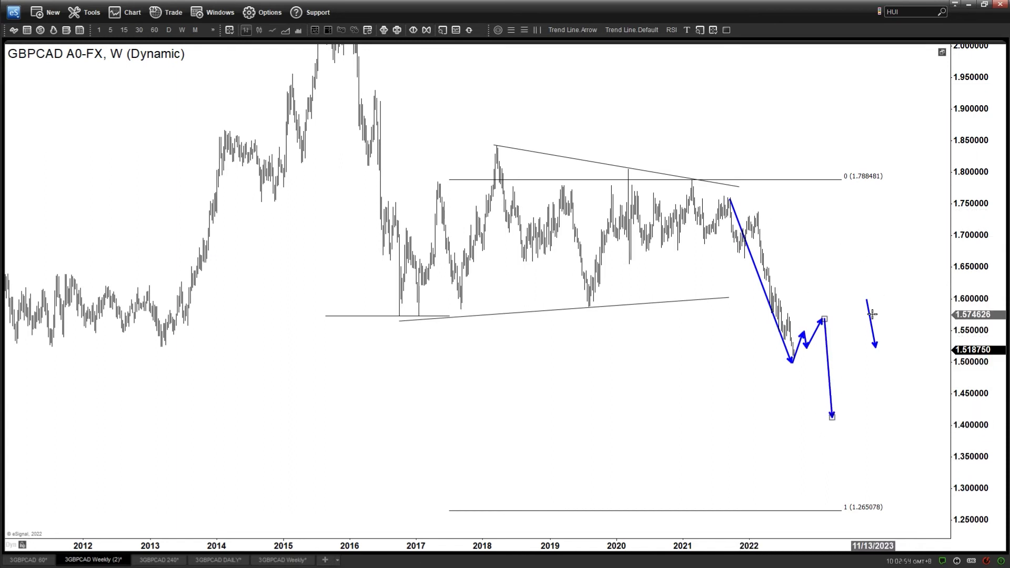
{"action": "scroll", "coordinate": [871, 317], "scroll_direction": "up", "scroll_amount": 1}
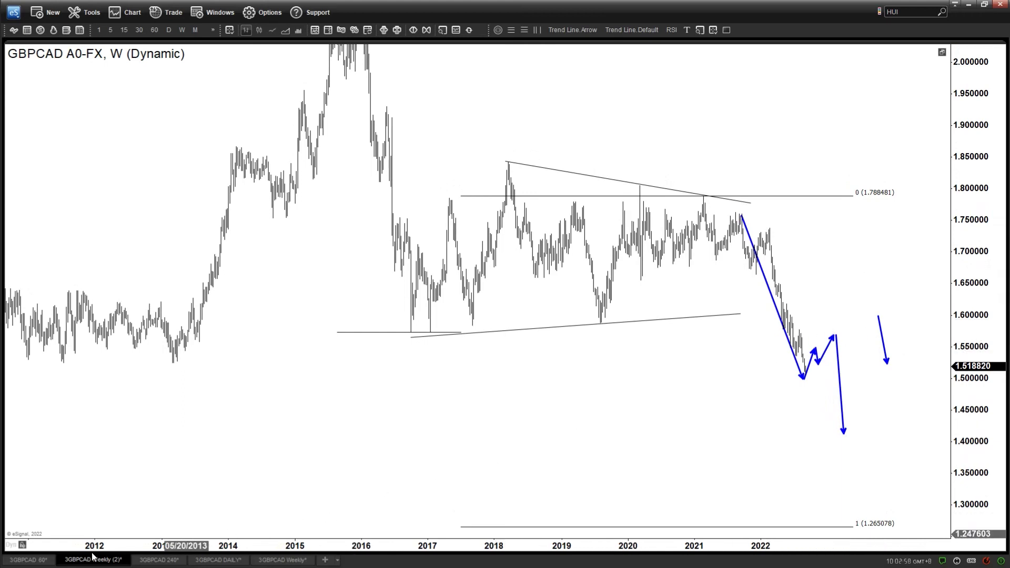
Check the 45-minute chart, then snap the long weekly arrow's start onto the 2021 high.
{"action": "left_click", "coordinate": [46, 562]}
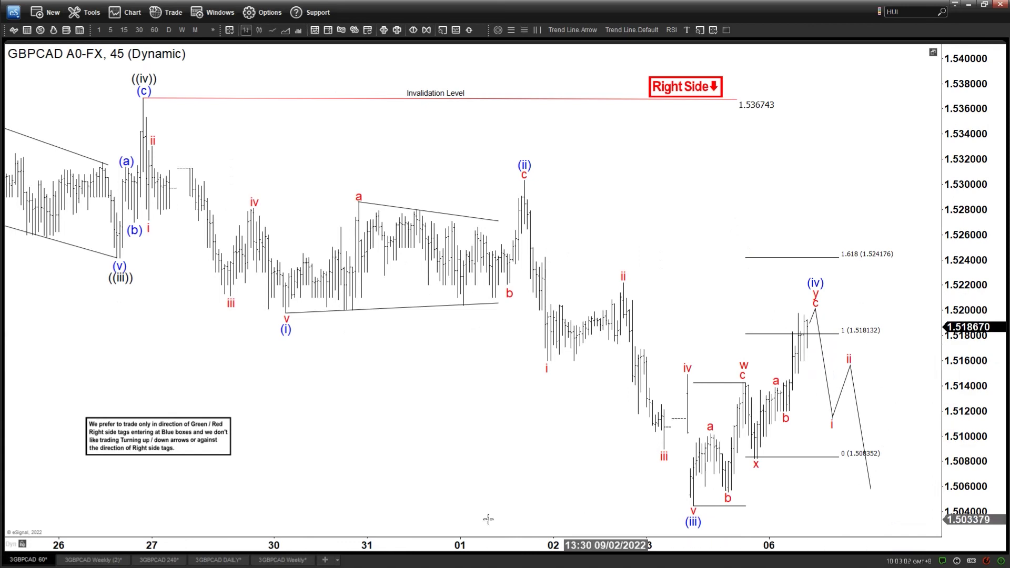
{"action": "left_click", "coordinate": [92, 560]}
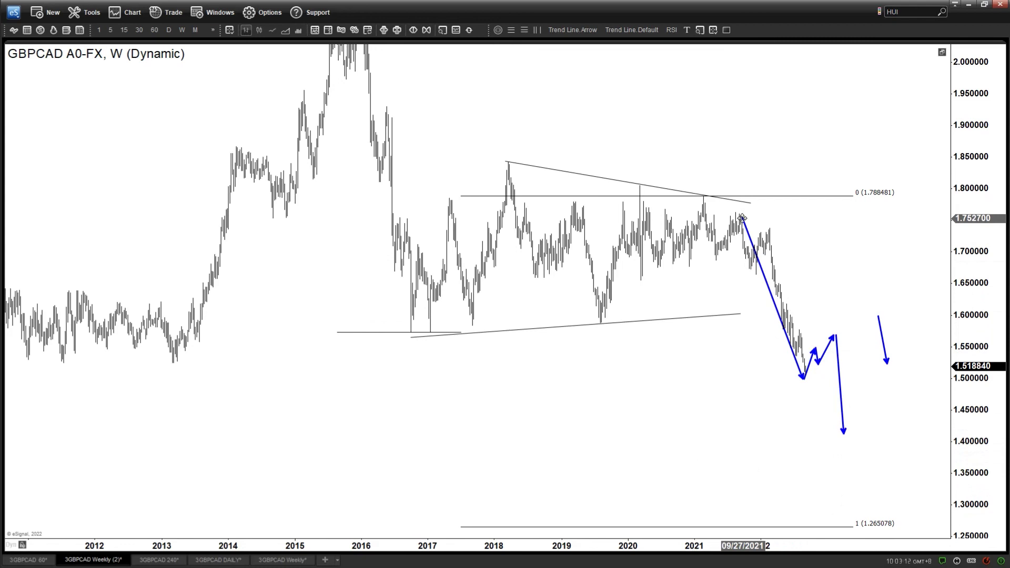
{"action": "left_click_drag", "start_coordinate": [741, 217], "coordinate": [738, 210]}
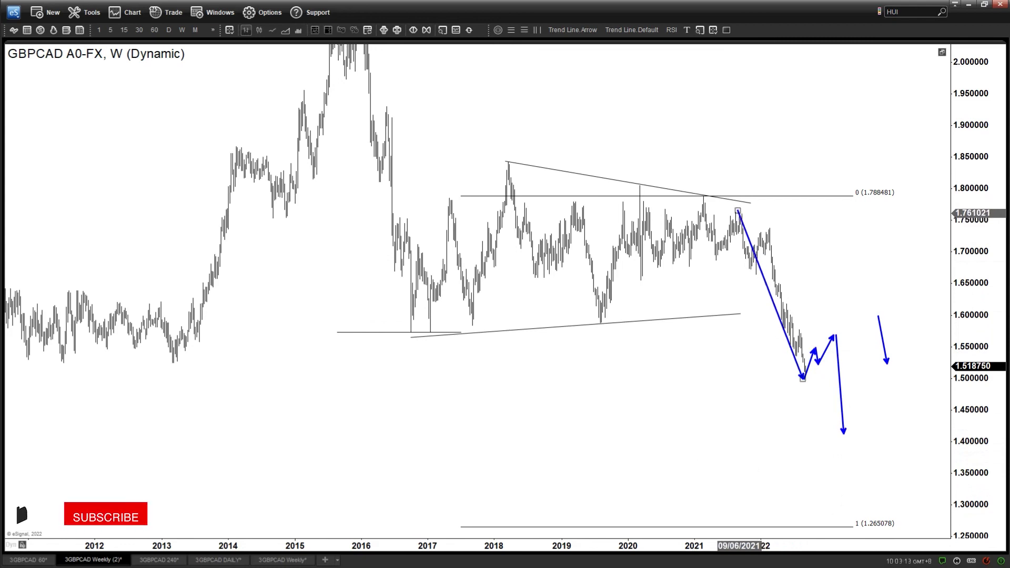
Remove the standalone blue arrow and extend the final zigzag leg down to about 1.40.
{"action": "left_click", "coordinate": [835, 345]}
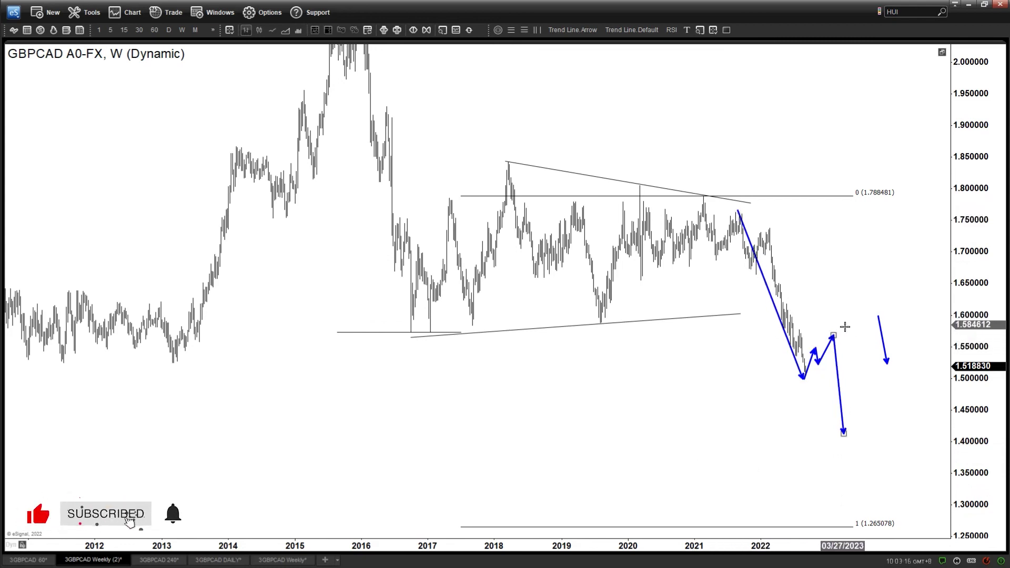
{"action": "right_click", "coordinate": [880, 332]}
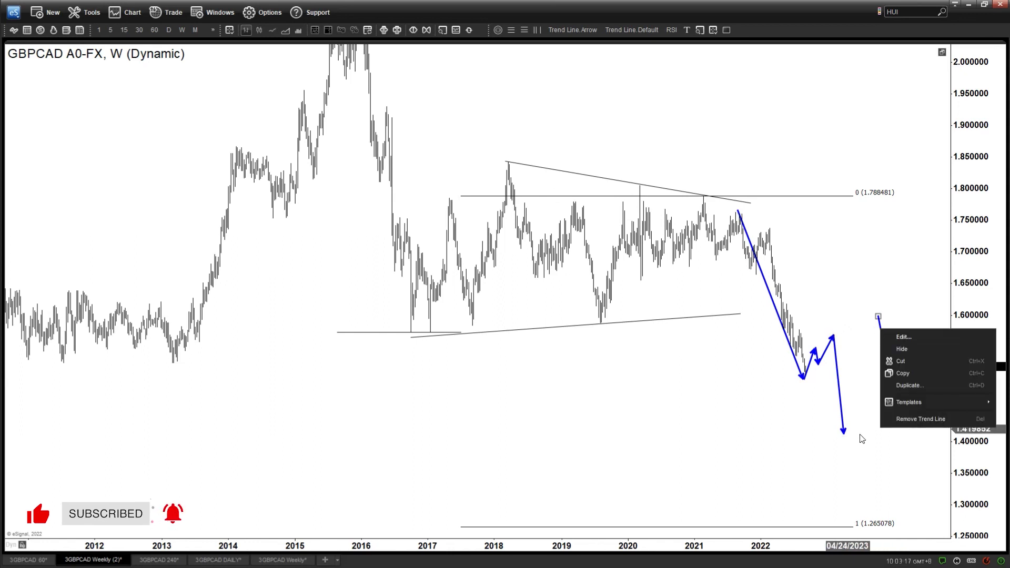
{"action": "left_click", "coordinate": [908, 417]}
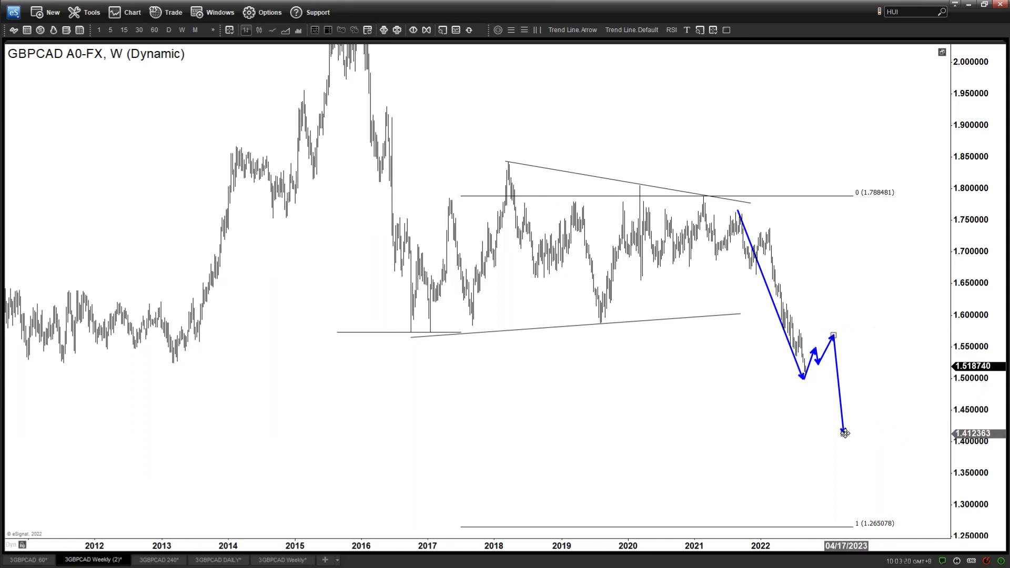
{"action": "left_click_drag", "start_coordinate": [844, 432], "coordinate": [852, 436]}
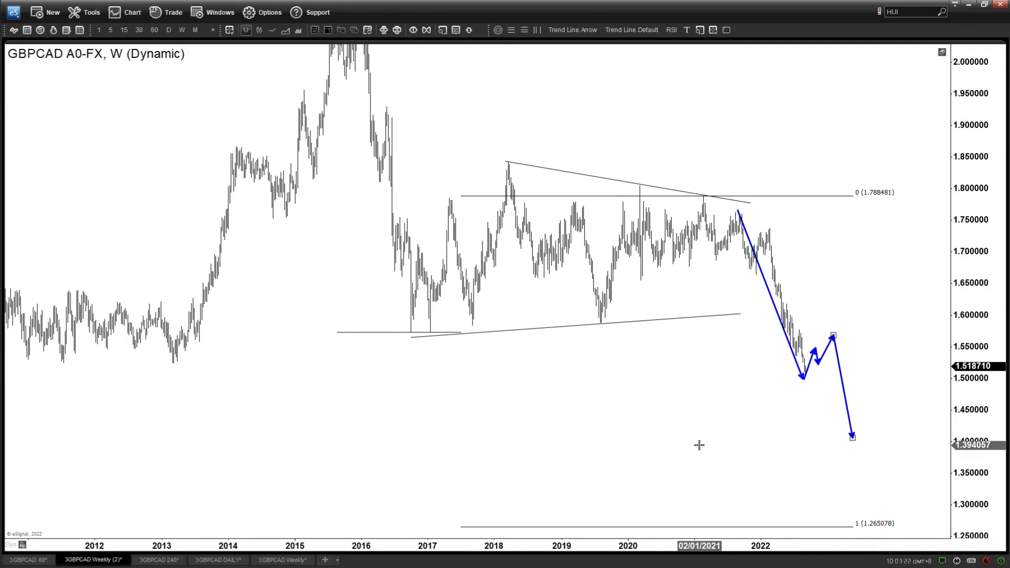